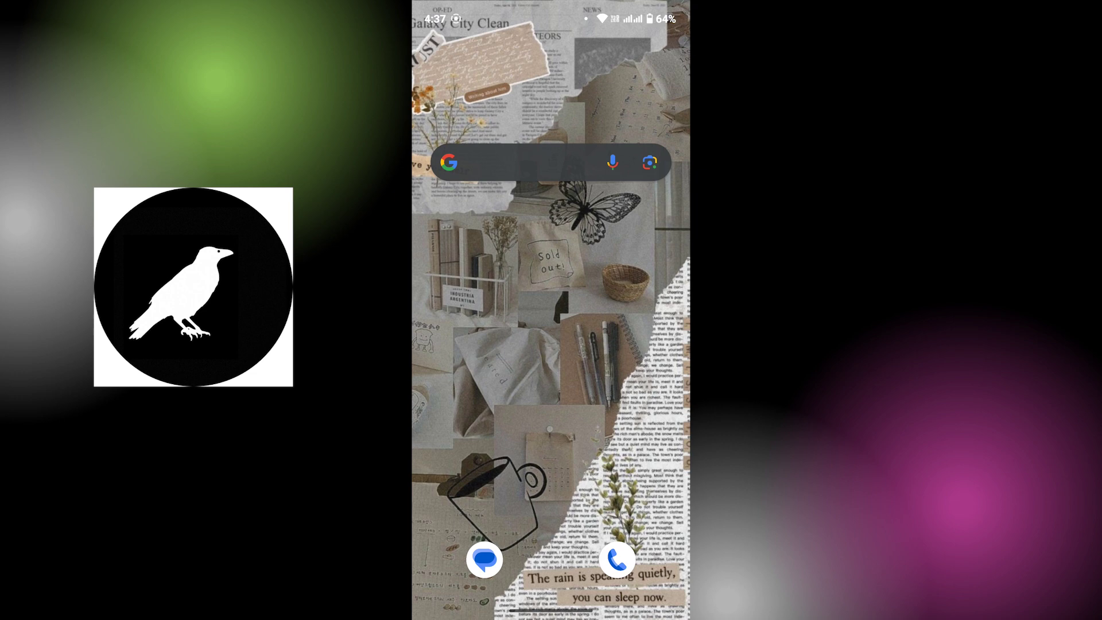
Search the Google Play Store for Messenger, then return to the home screen.
{"action": "left_click_drag", "start_coordinate": [551, 473], "coordinate": [552, 215]}
{"action": "left_click", "coordinate": [551, 481]}
{"action": "type", "text": "G"}
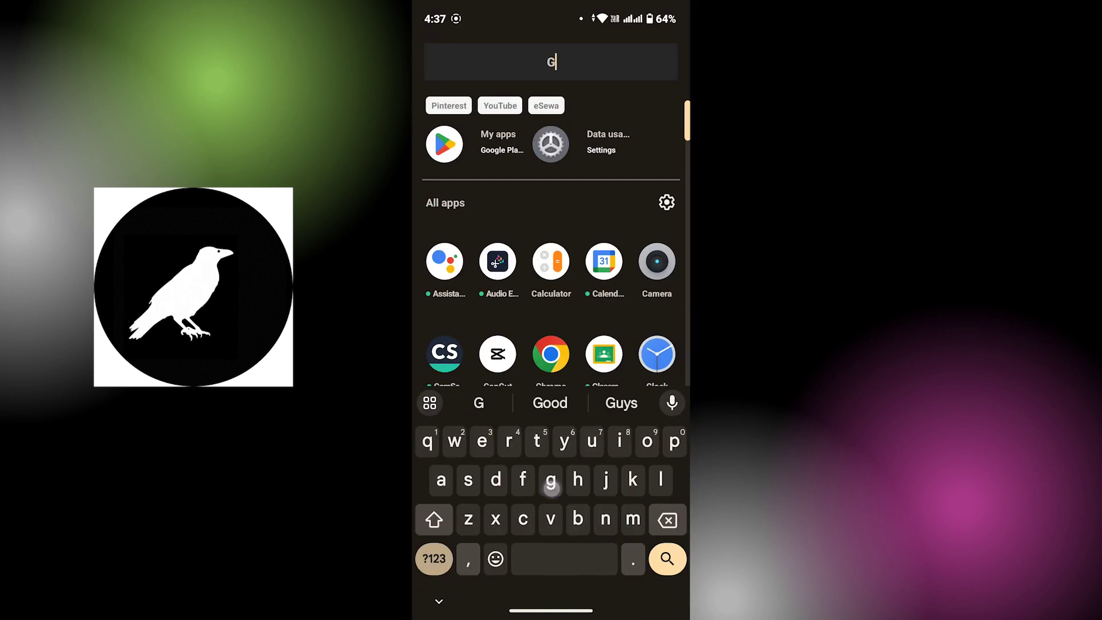
{"action": "left_click", "coordinate": [445, 143]}
{"action": "left_click", "coordinate": [547, 54]}
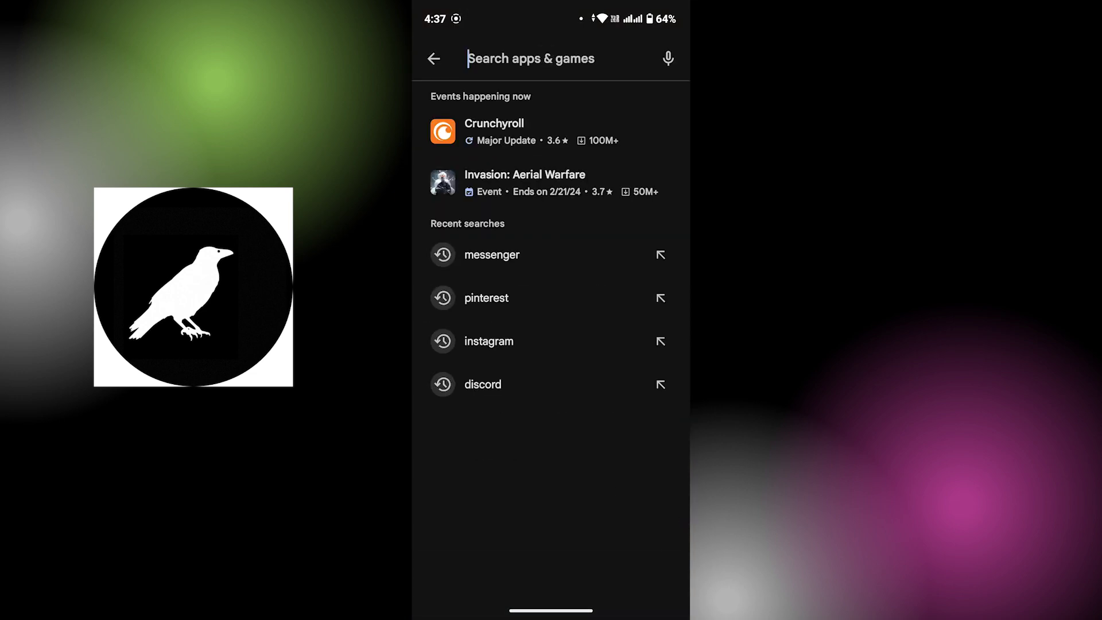
{"action": "type", "text": "me"}
{"action": "left_click", "coordinate": [492, 102]}
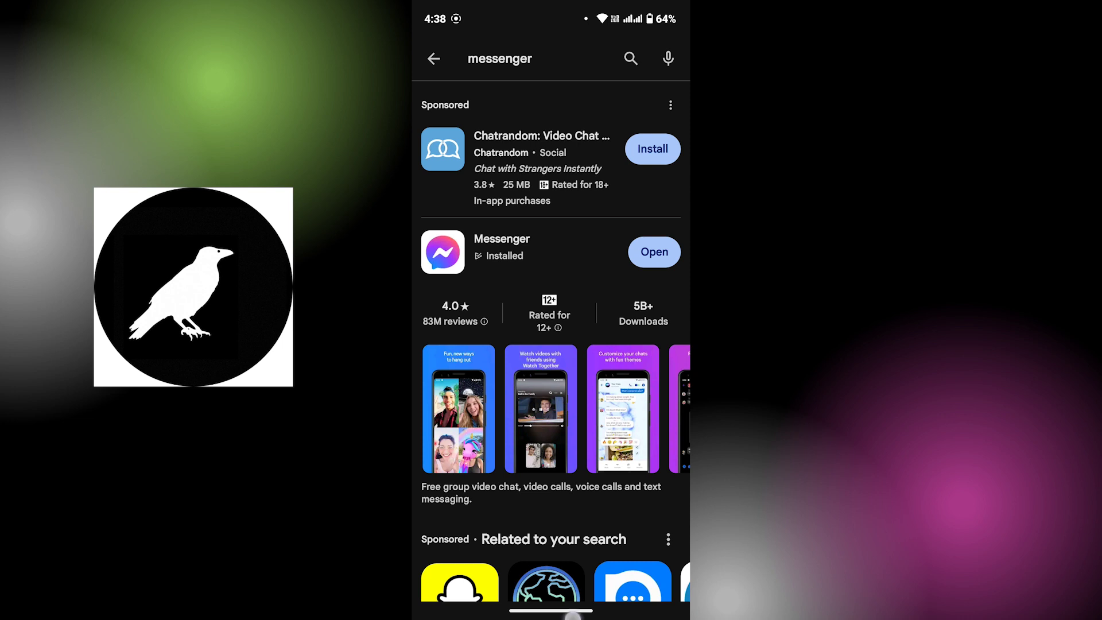
{"action": "left_click_drag", "start_coordinate": [572, 613], "coordinate": [573, 431]}
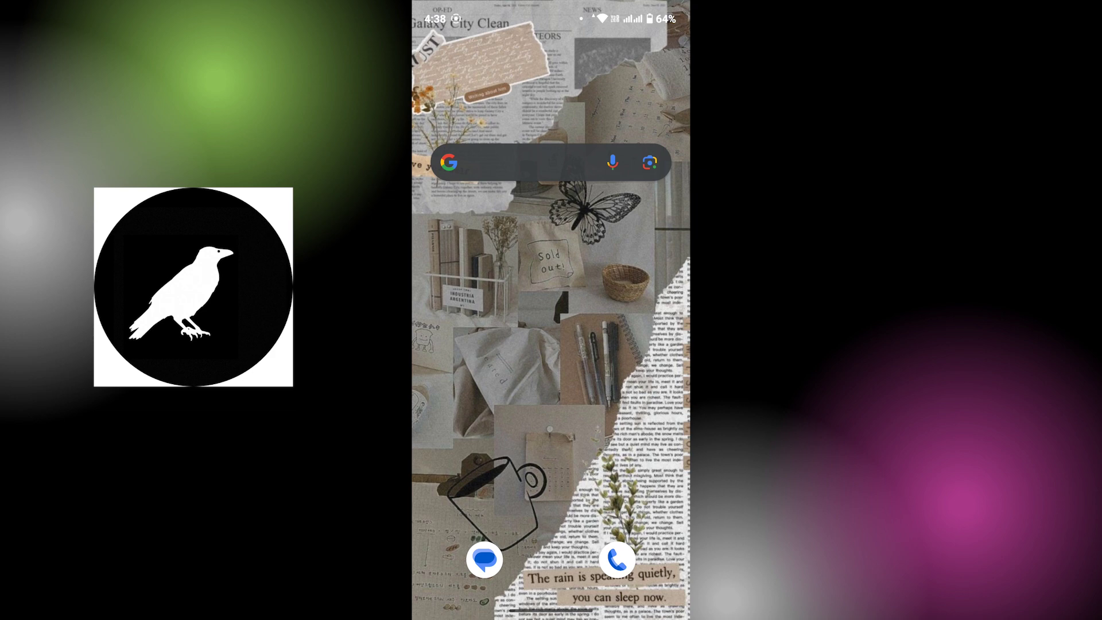
Clear Messenger's cache to 0 B in Settings Storage & cache, keeping user data, then return home.
{"action": "left_click_drag", "start_coordinate": [552, 430], "coordinate": [551, 173]}
{"action": "left_click", "coordinate": [551, 62]}
{"action": "type", "text": "Se"}
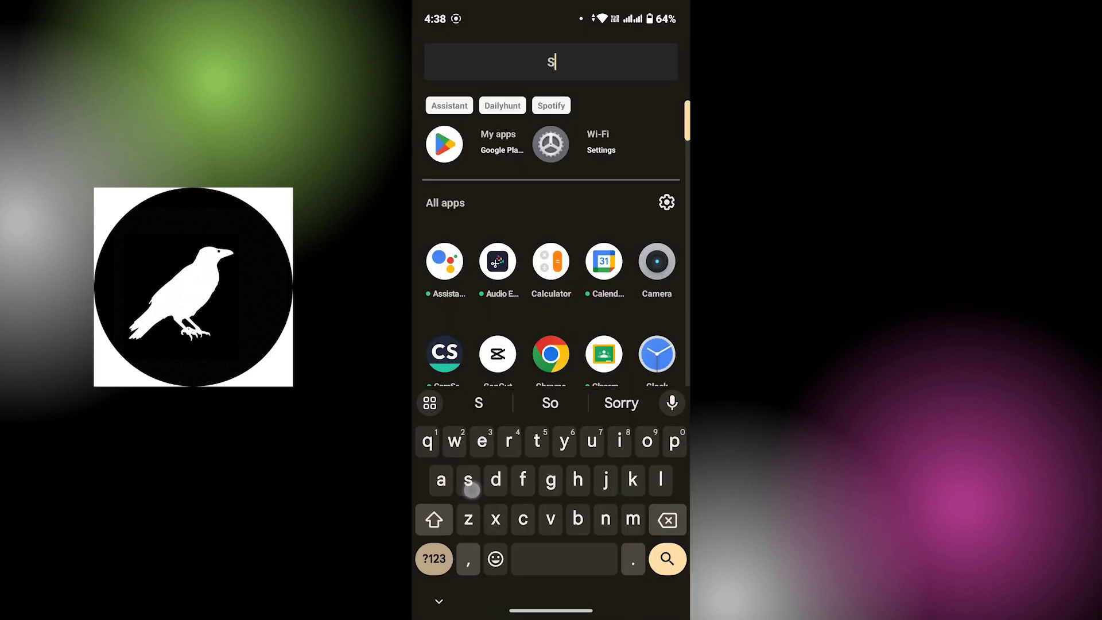
{"action": "left_click", "coordinate": [449, 155]}
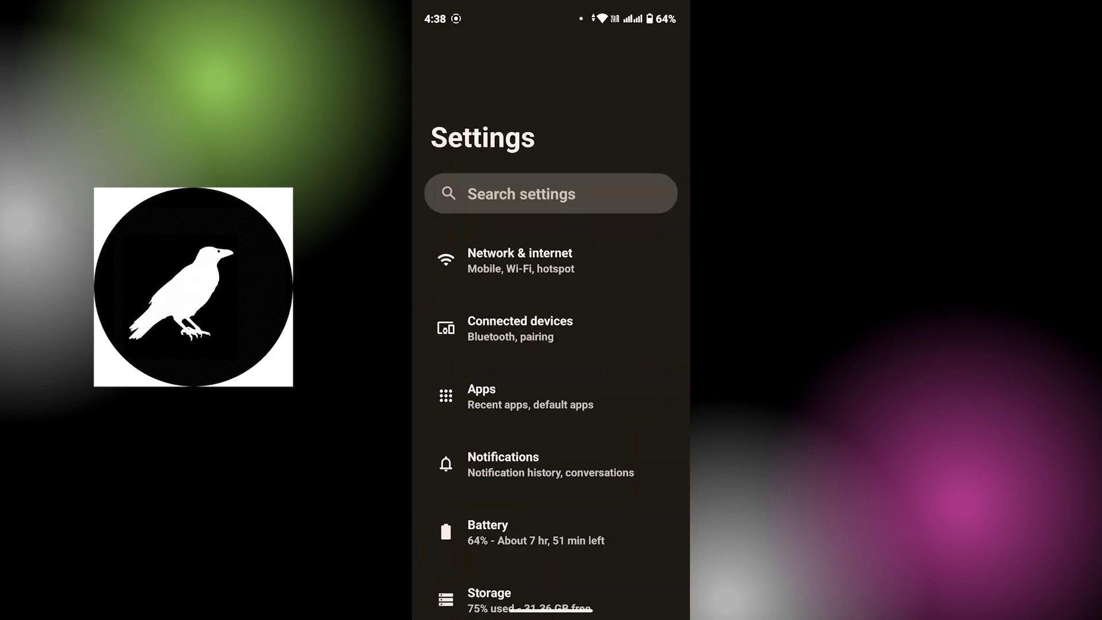
{"action": "left_click", "coordinate": [520, 405]}
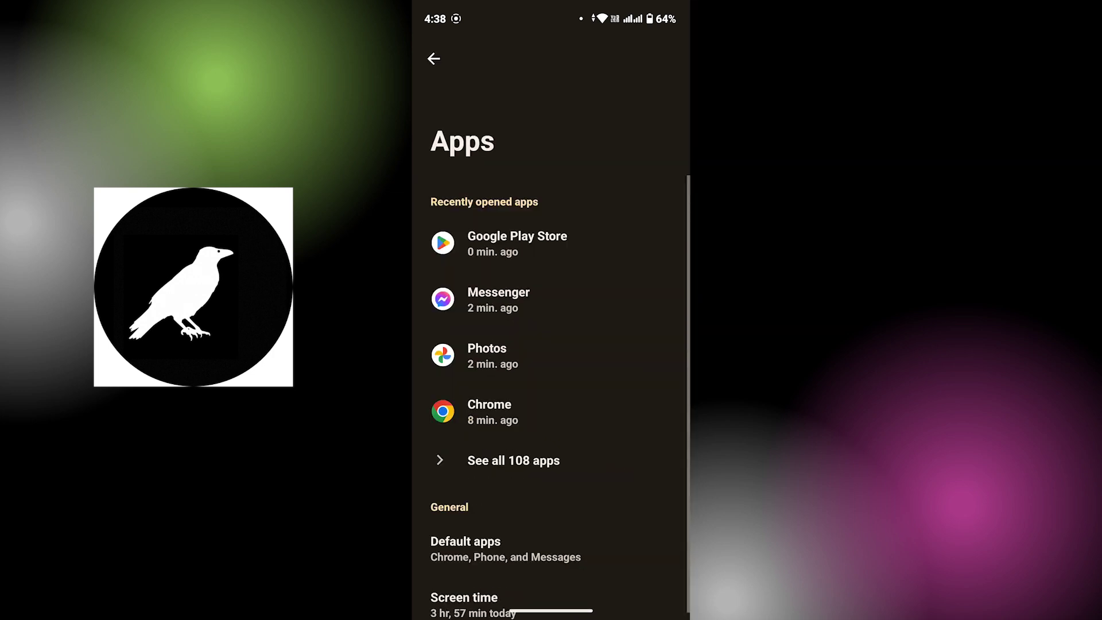
{"action": "left_click", "coordinate": [534, 305]}
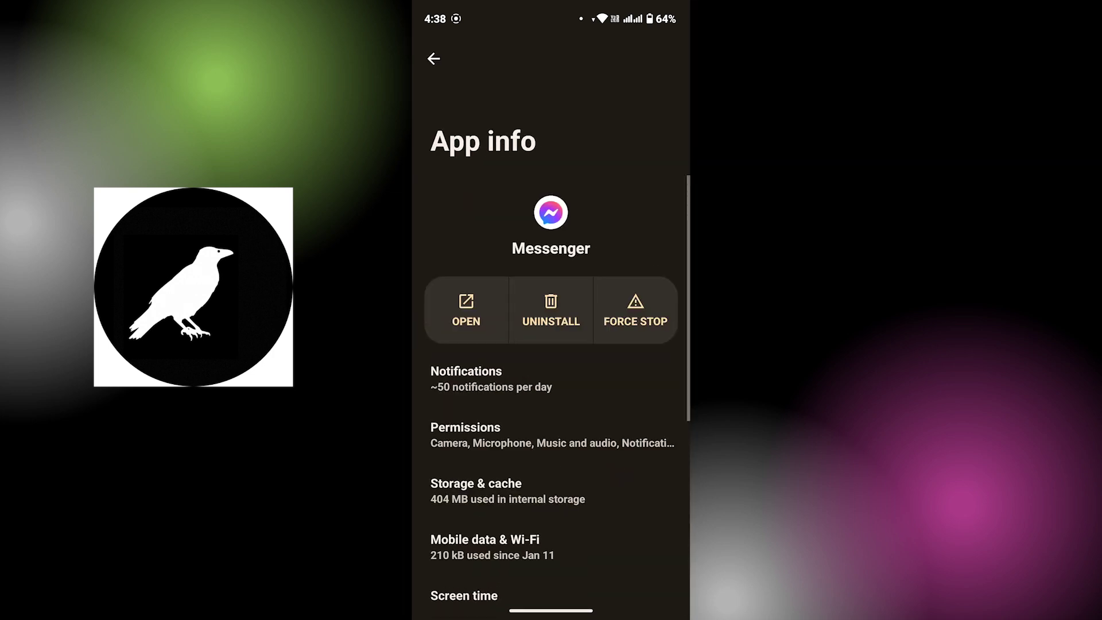
{"action": "left_click", "coordinate": [532, 491]}
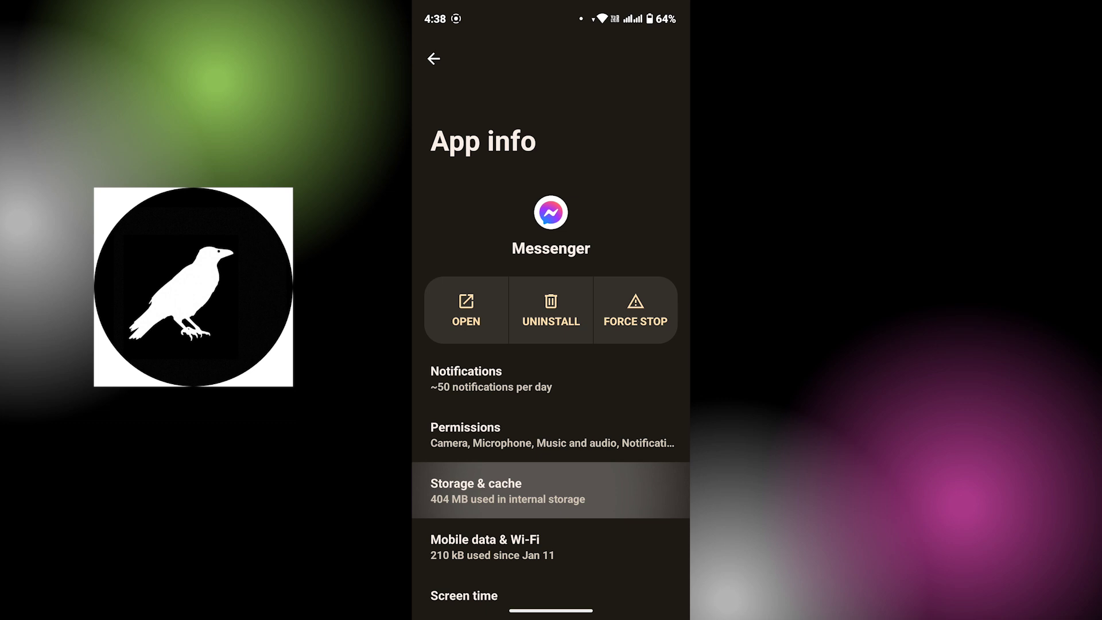
{"action": "left_click", "coordinate": [614, 326]}
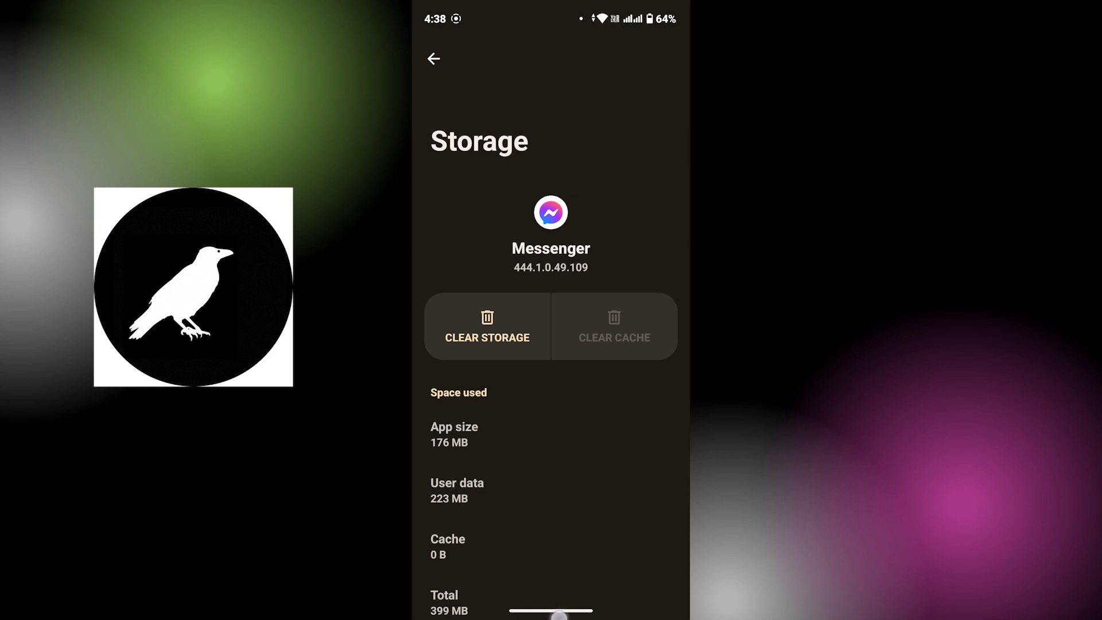
{"action": "left_click_drag", "start_coordinate": [560, 614], "coordinate": [560, 431]}
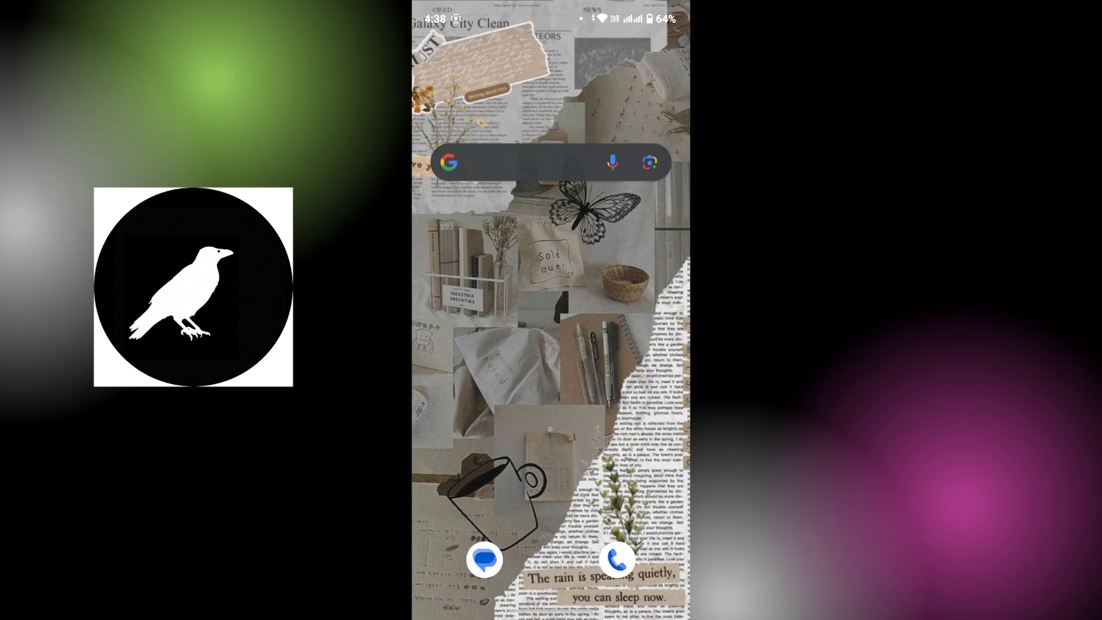